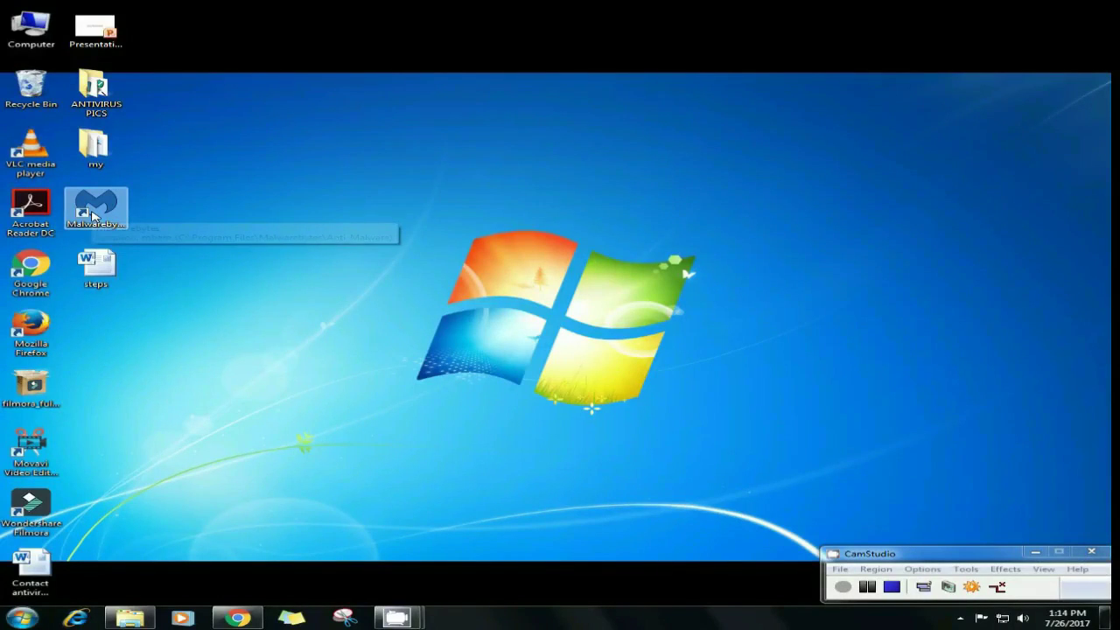
- Select the Malwarebytes shortcut on the desktop
left_click(95, 215)
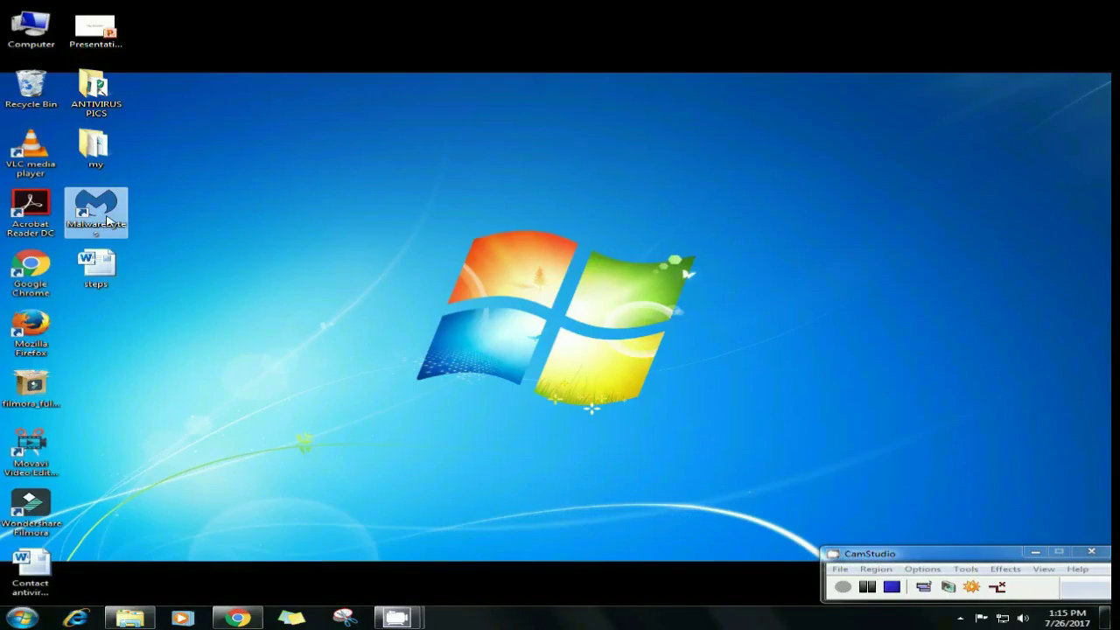
- Launch Malwarebytes and pick Custom Scan from the available scan methods
double_click(107, 221)
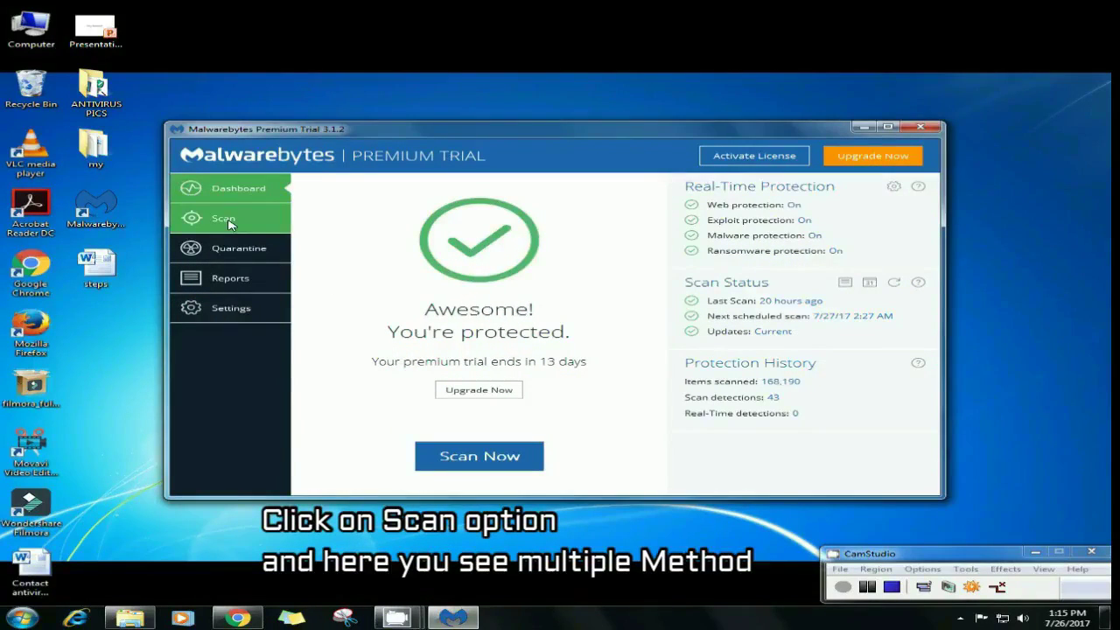
left_click(229, 225)
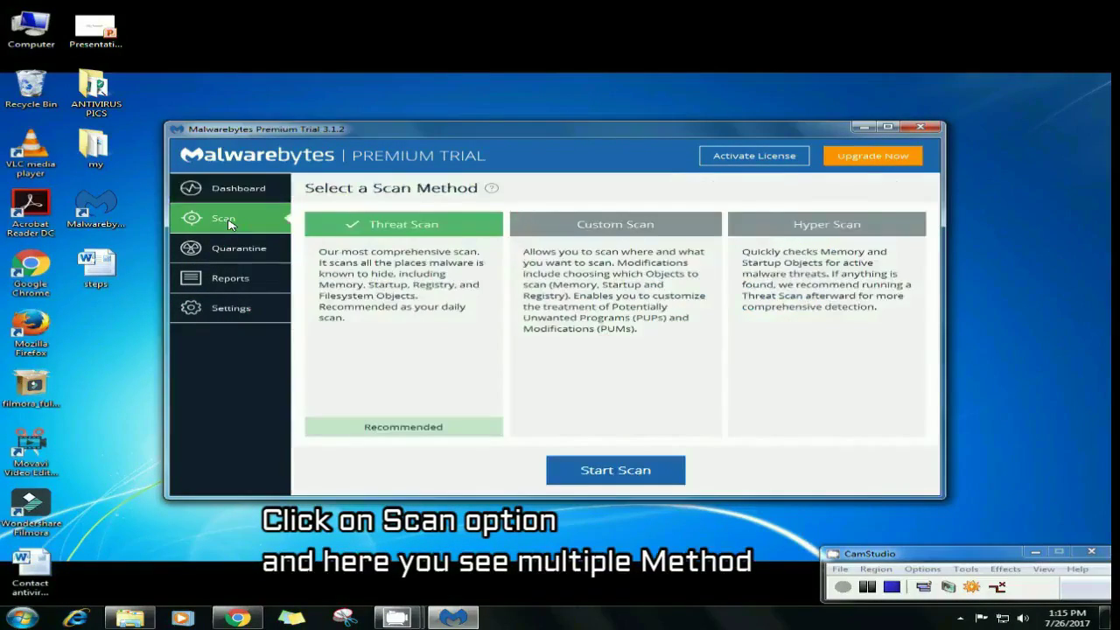
left_click(590, 382)
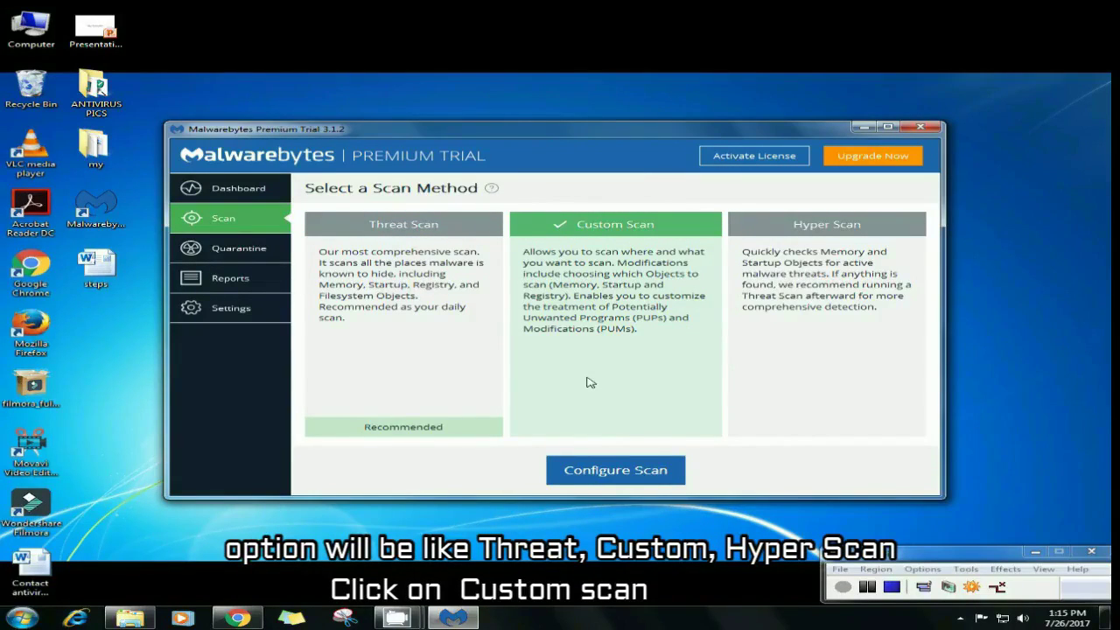
left_click(409, 378)
left_click(785, 332)
left_click(640, 361)
- Tick drives C: and E: as custom scan targets
left_click(624, 471)
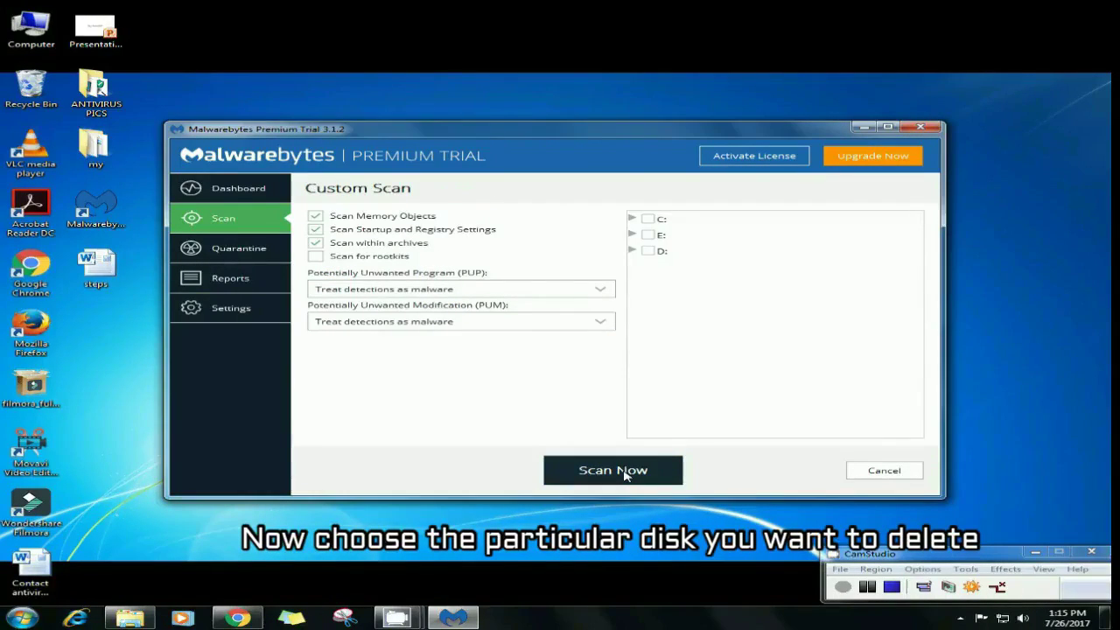
left_click(646, 221)
left_click(648, 235)
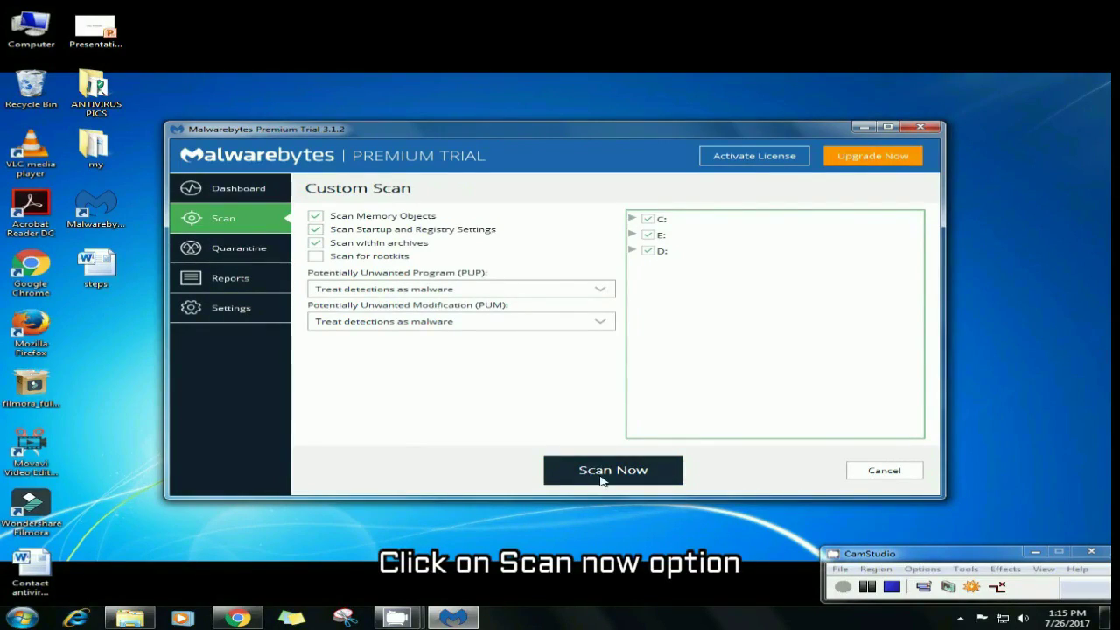
- Run the Malwarebytes custom scan with Scan Now
left_click(601, 480)
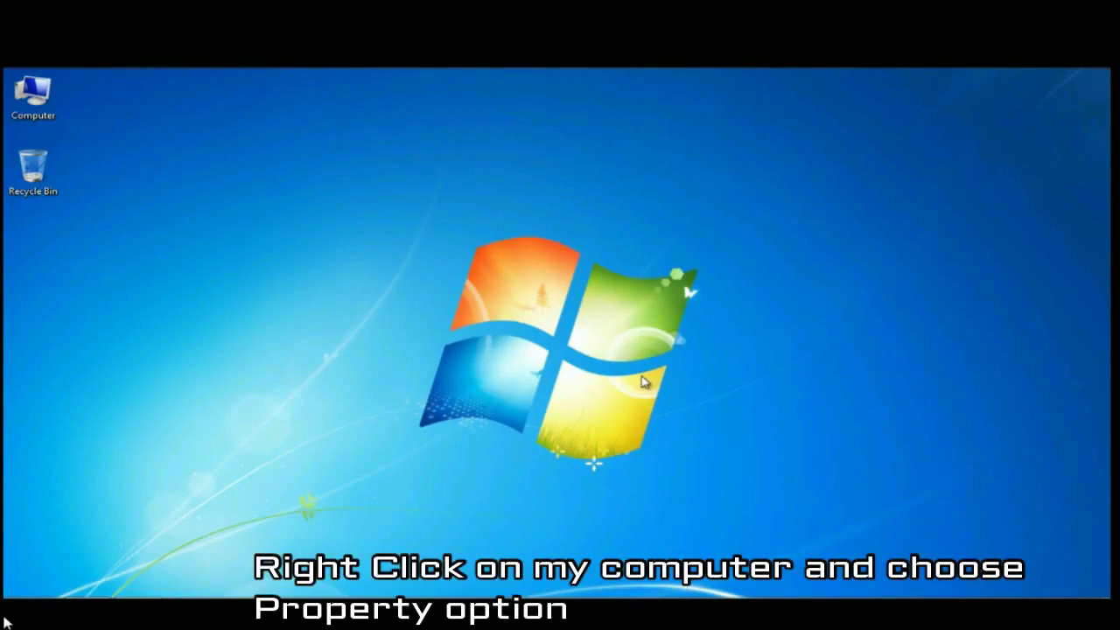
- Open the System page through the Computer icon's Properties
right_click(39, 98)
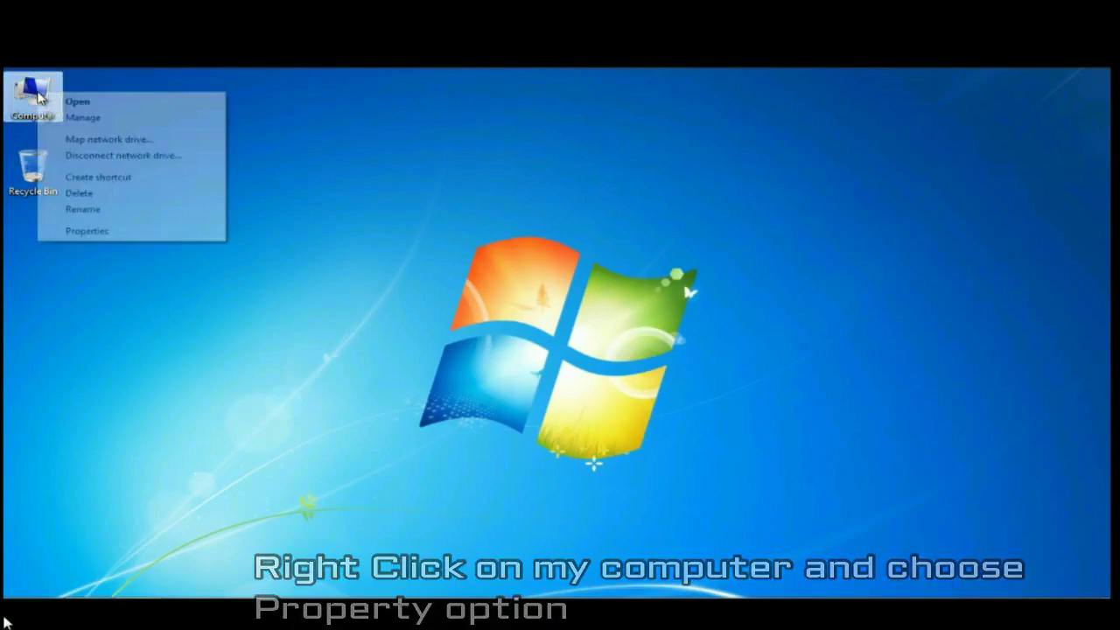
left_click(177, 233)
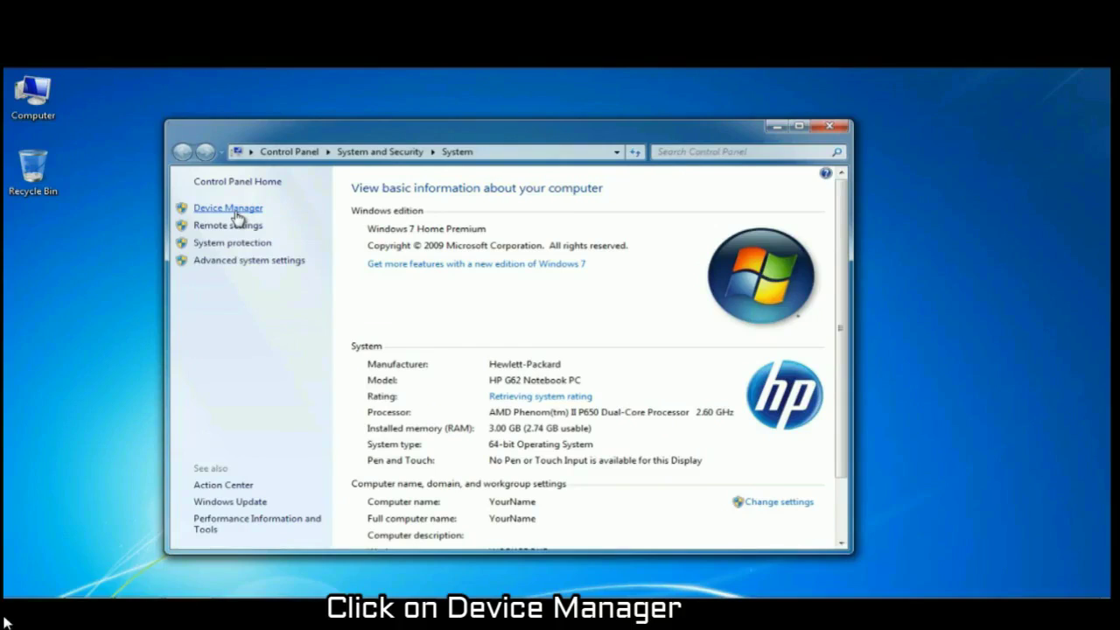
- In Device Manager, start the driver update for the WDC WD3200BEVT SATA disk
left_click(233, 210)
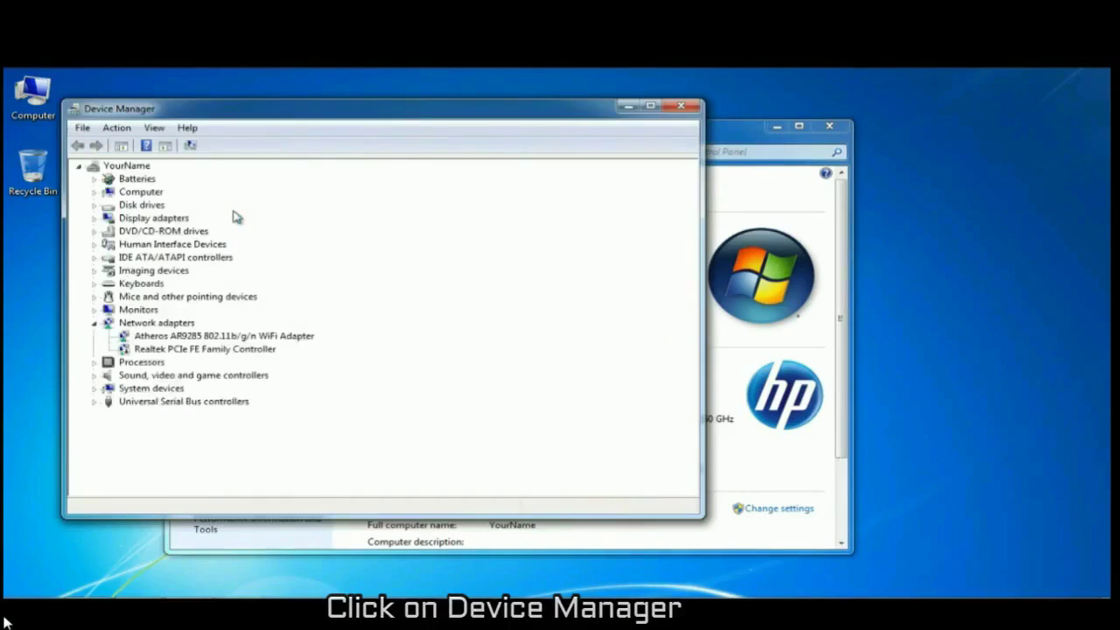
left_click(94, 323)
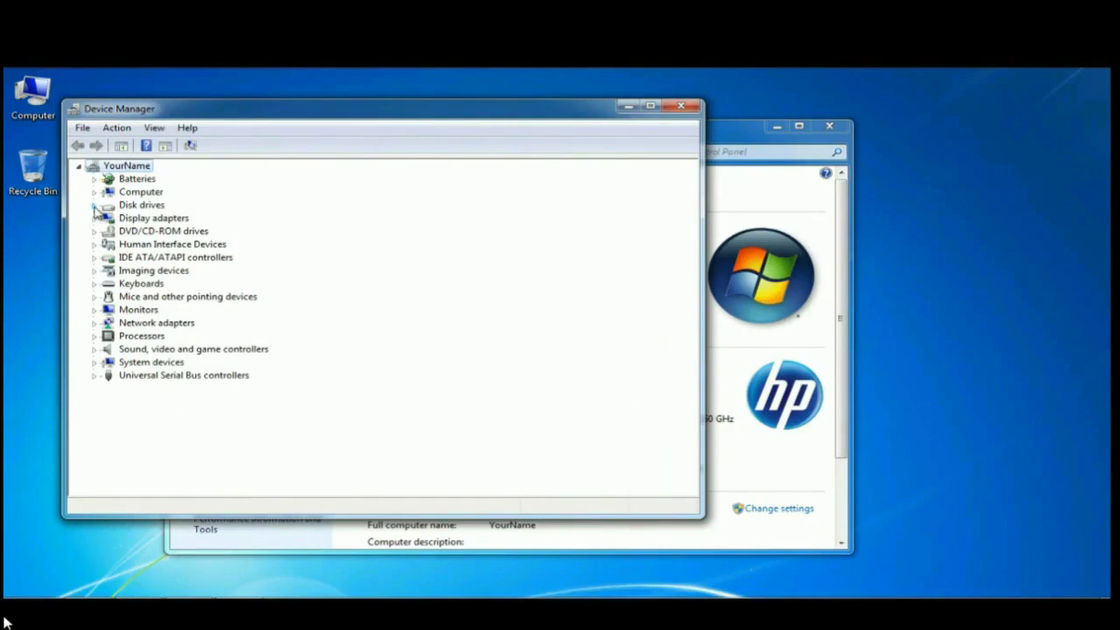
left_click(93, 207)
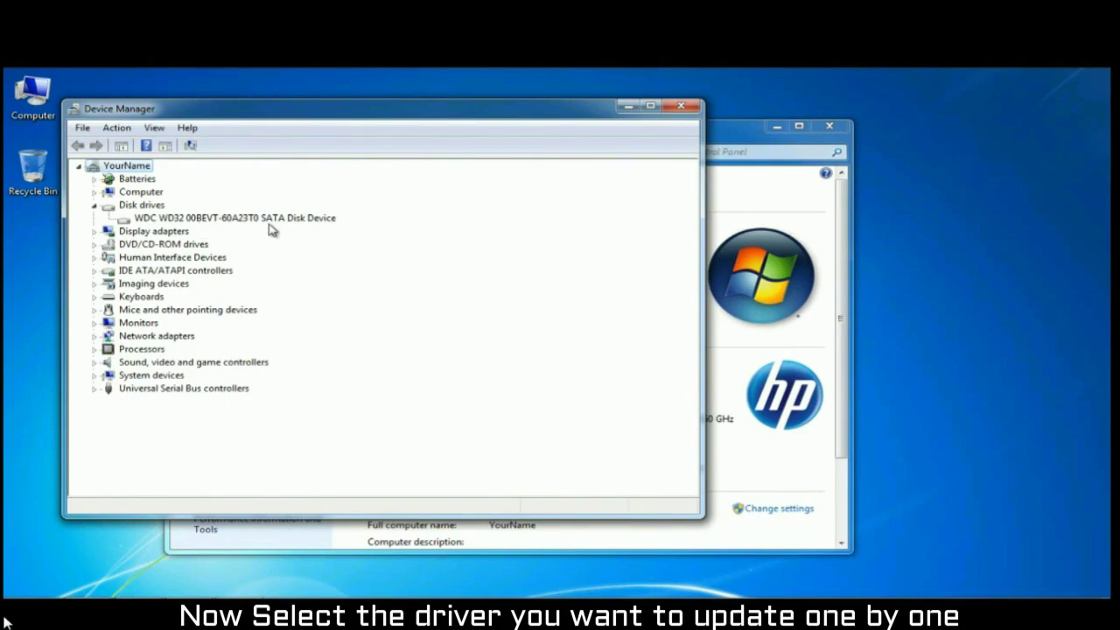
left_click(296, 219)
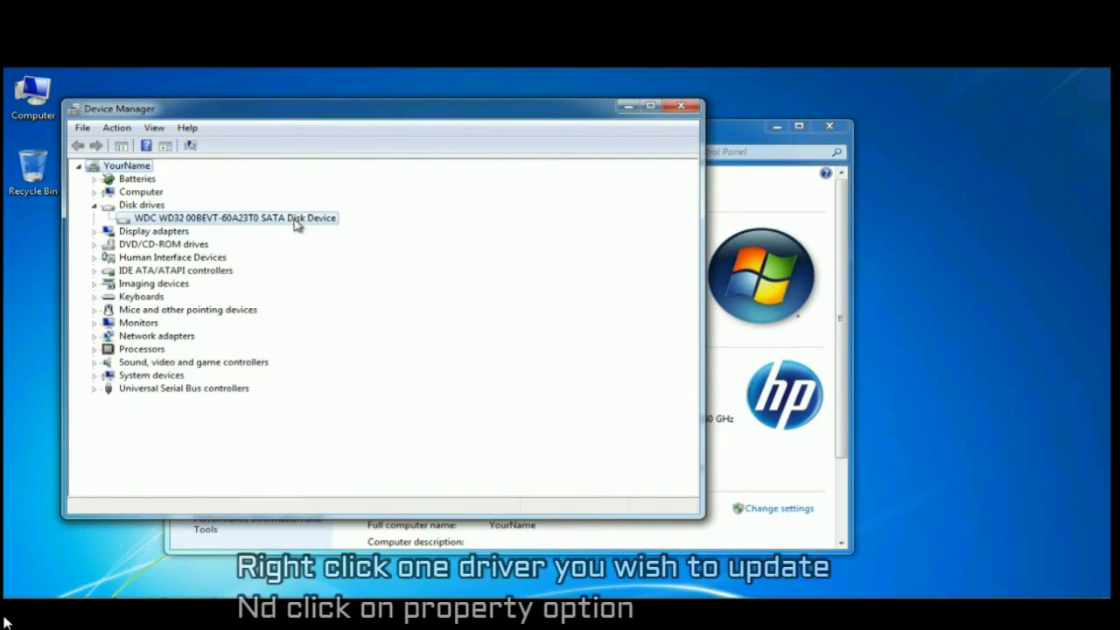
right_click(297, 225)
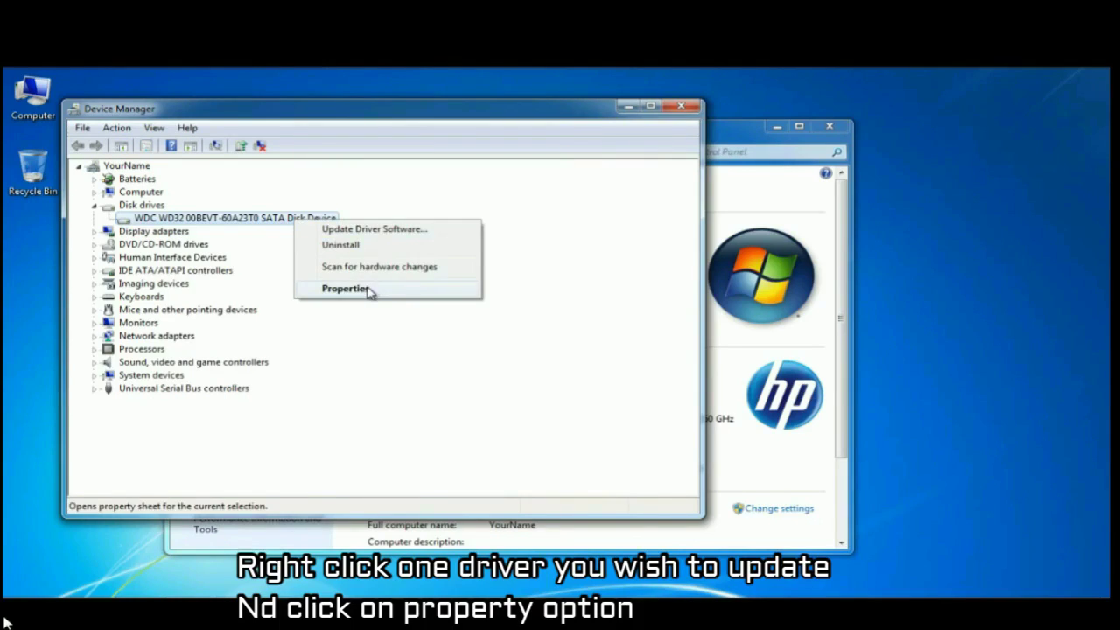
left_click(373, 285)
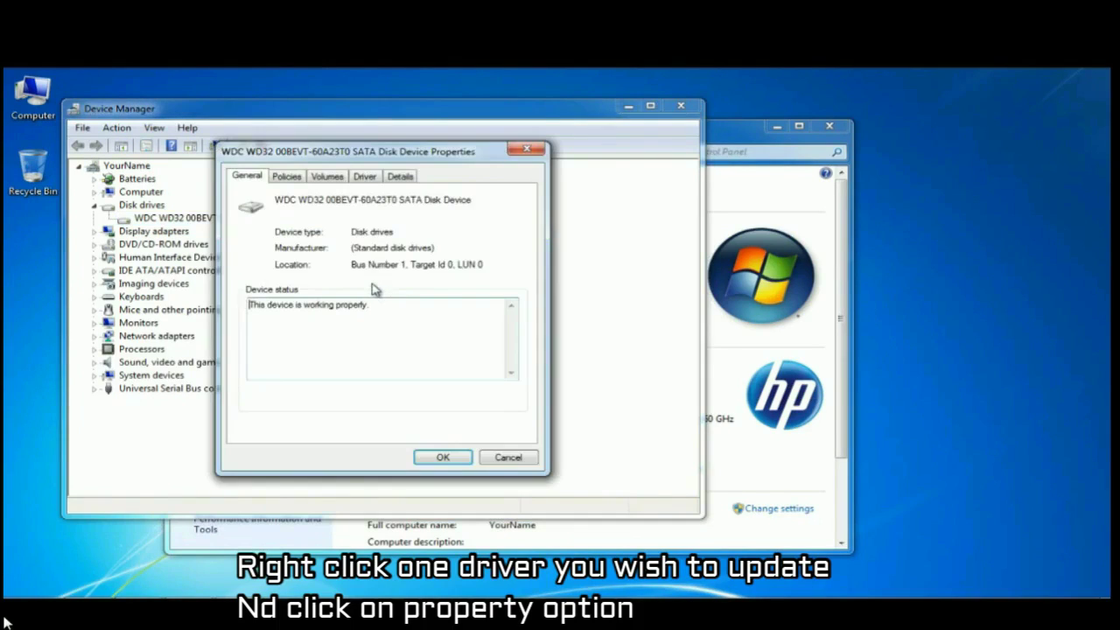
left_click(364, 176)
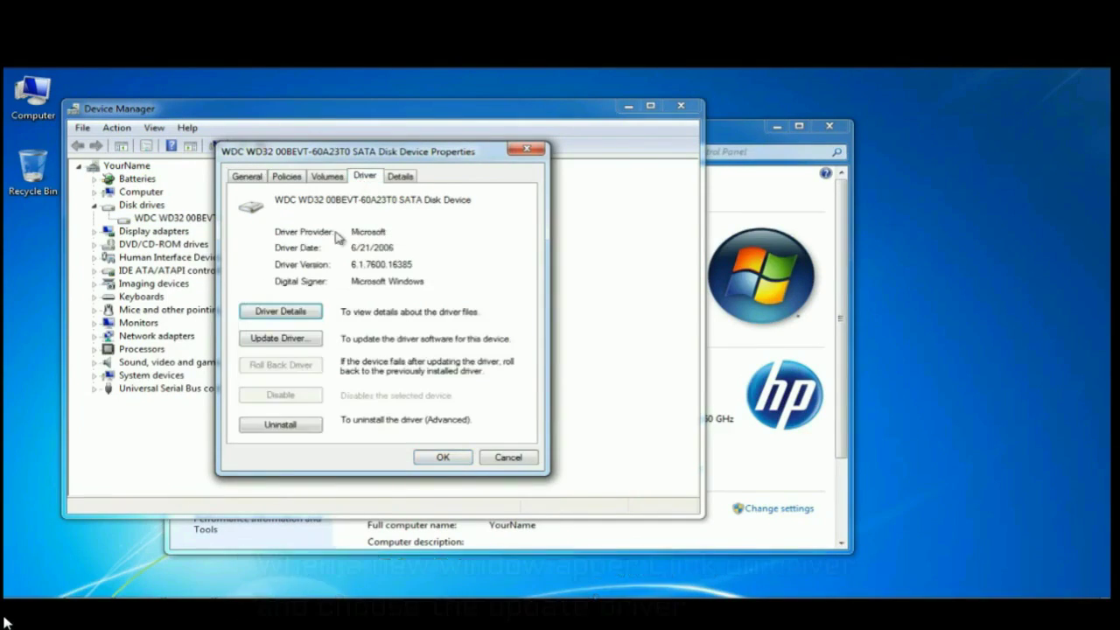
left_click(282, 341)
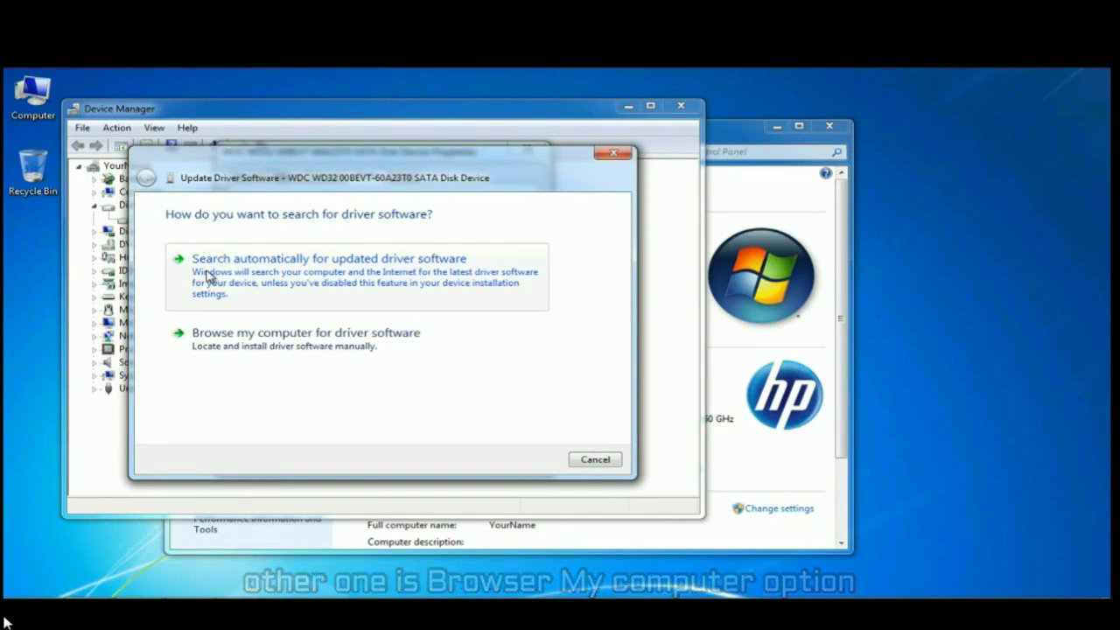
- Let Windows search automatically for an updated SATA disk driver
left_click(402, 273)
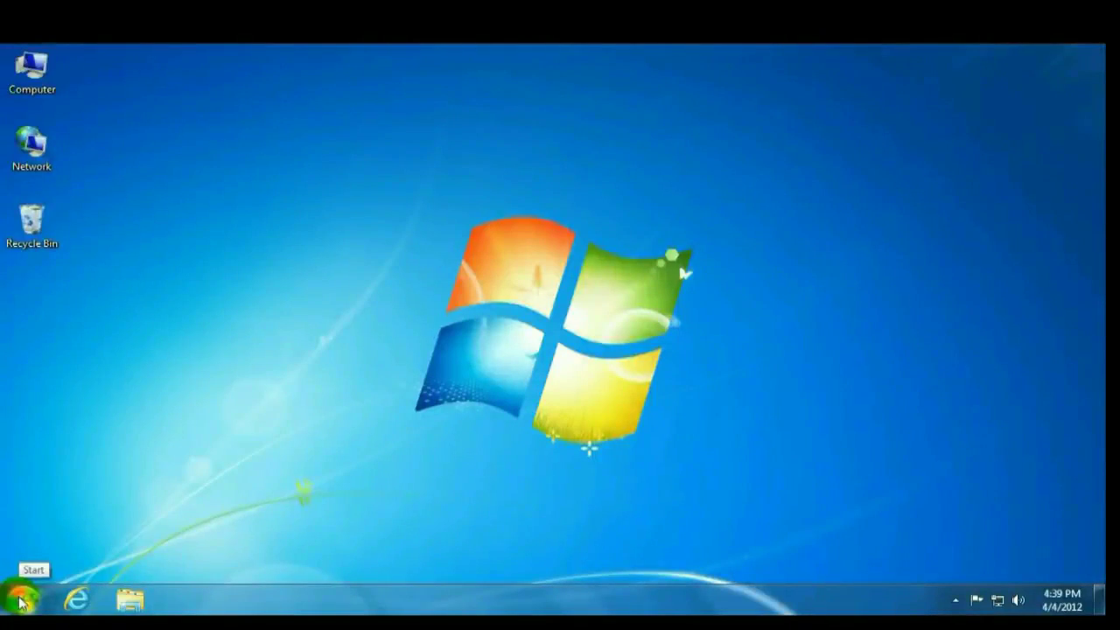
- Search the Start menu for cmd and run Command Prompt as administrator
left_click(22, 599)
left_click(42, 560)
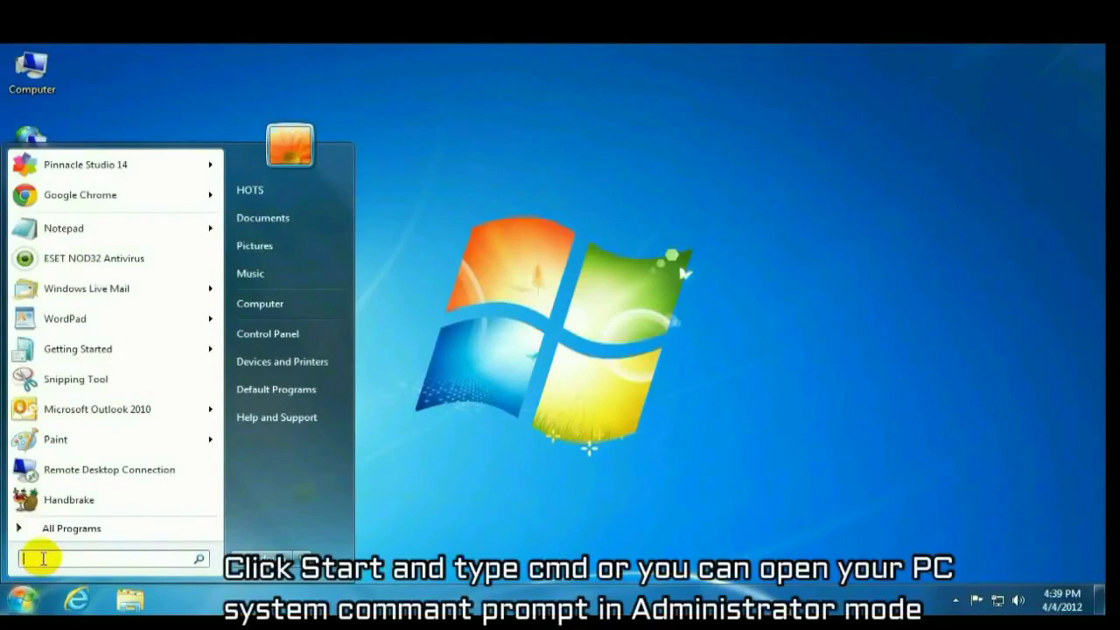
type("cmd")
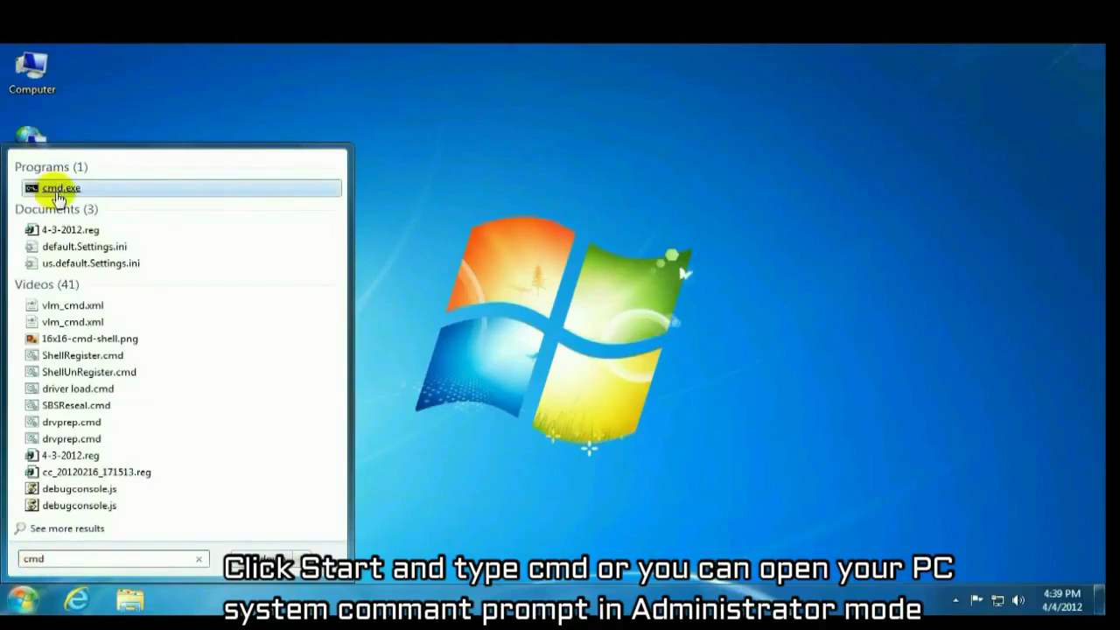
right_click(62, 191)
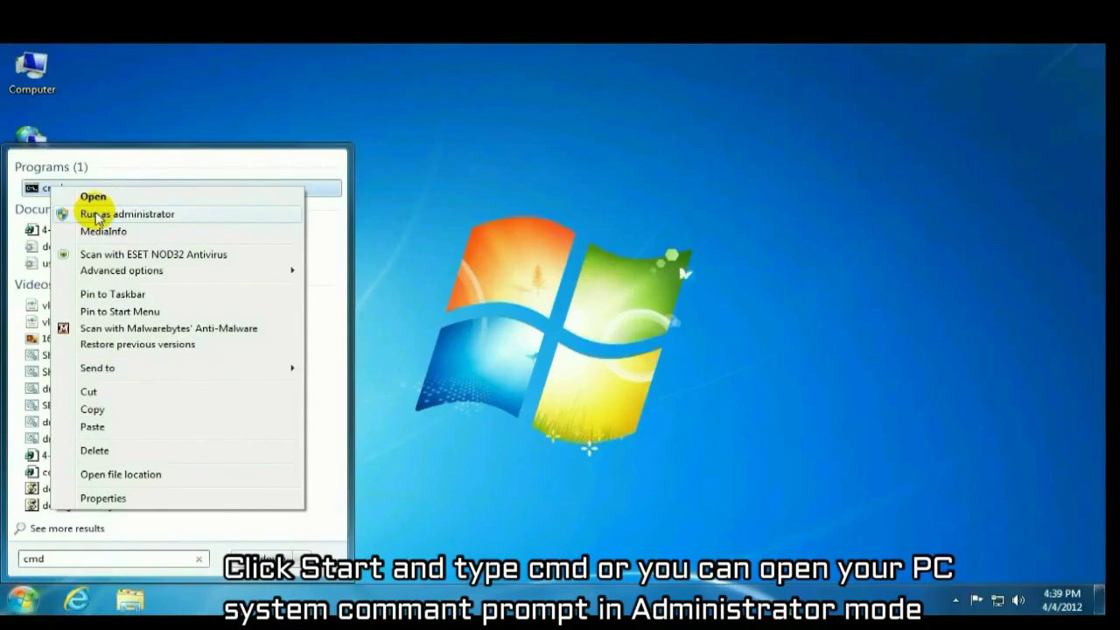
left_click(96, 214)
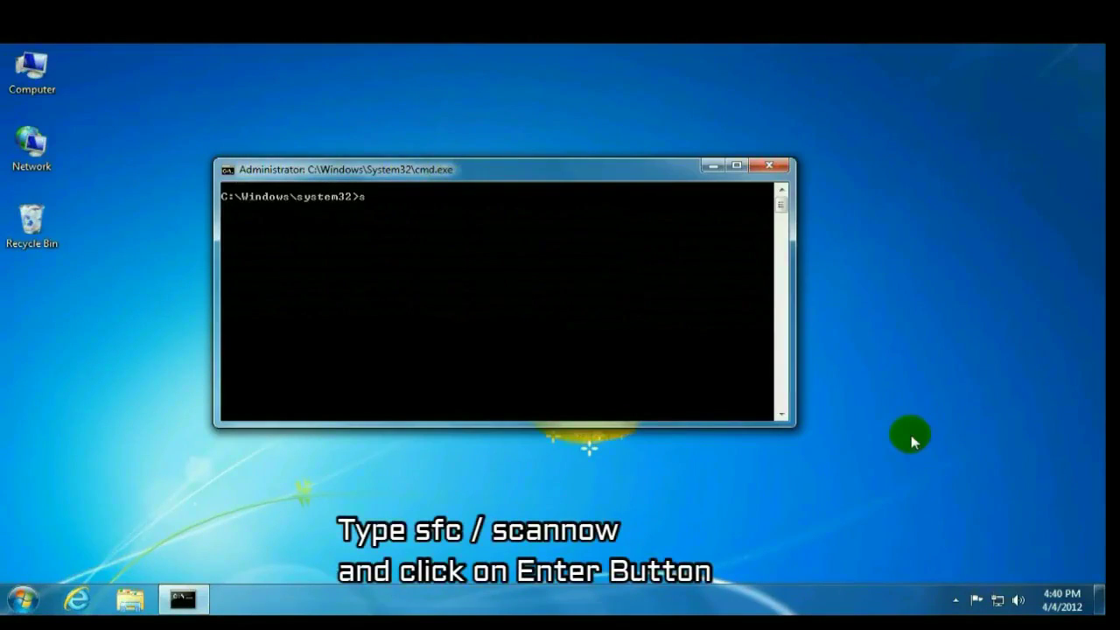
- Run sfc /scannow in the administrator Command Prompt
type("sfc /scannow")
key("Return")
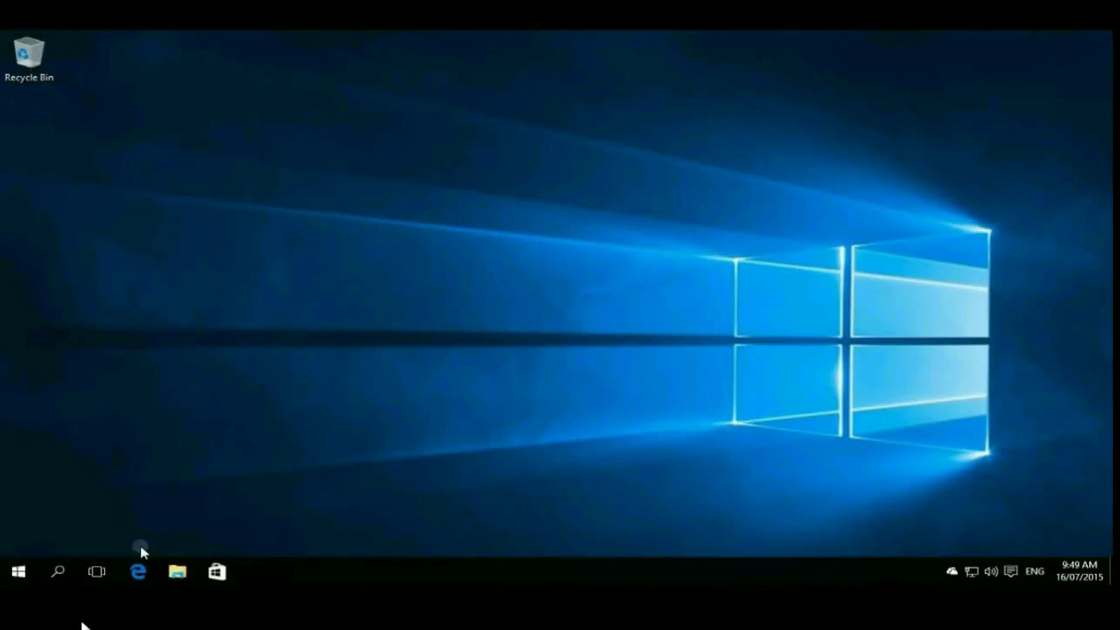
- Launch Disk Cleanup for drive C: from a Start search for 'disk'
left_click(21, 570)
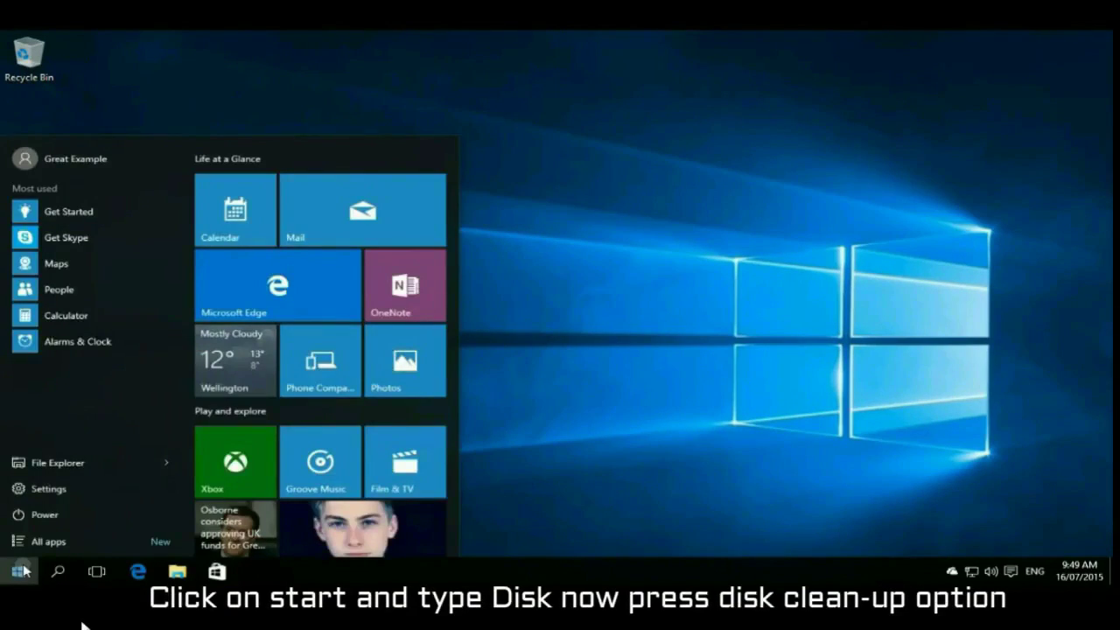
type("disk")
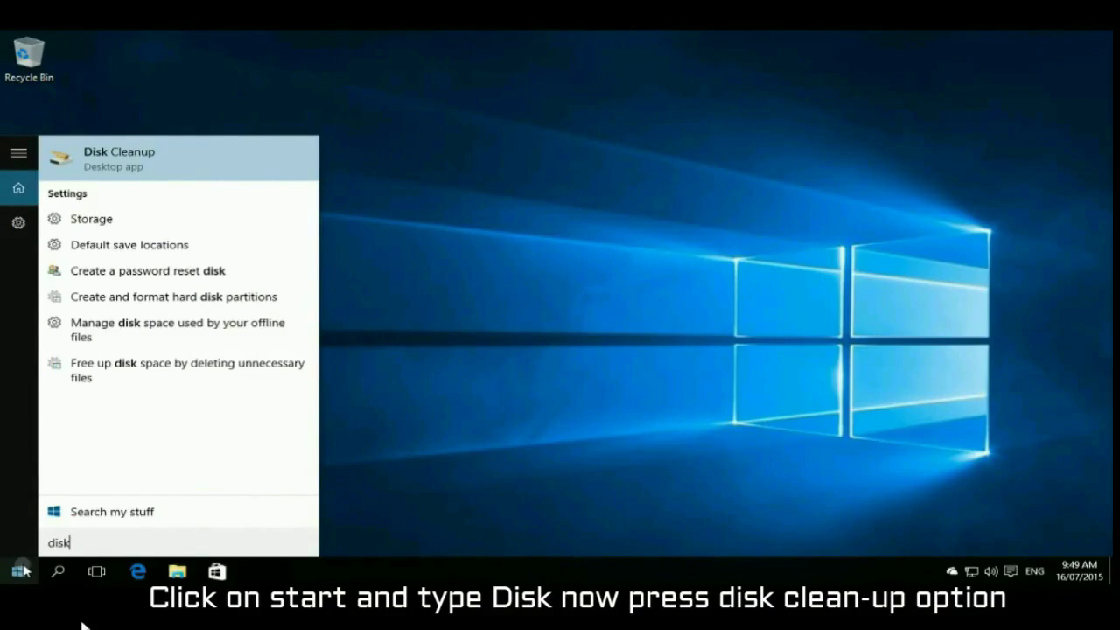
left_click(156, 155)
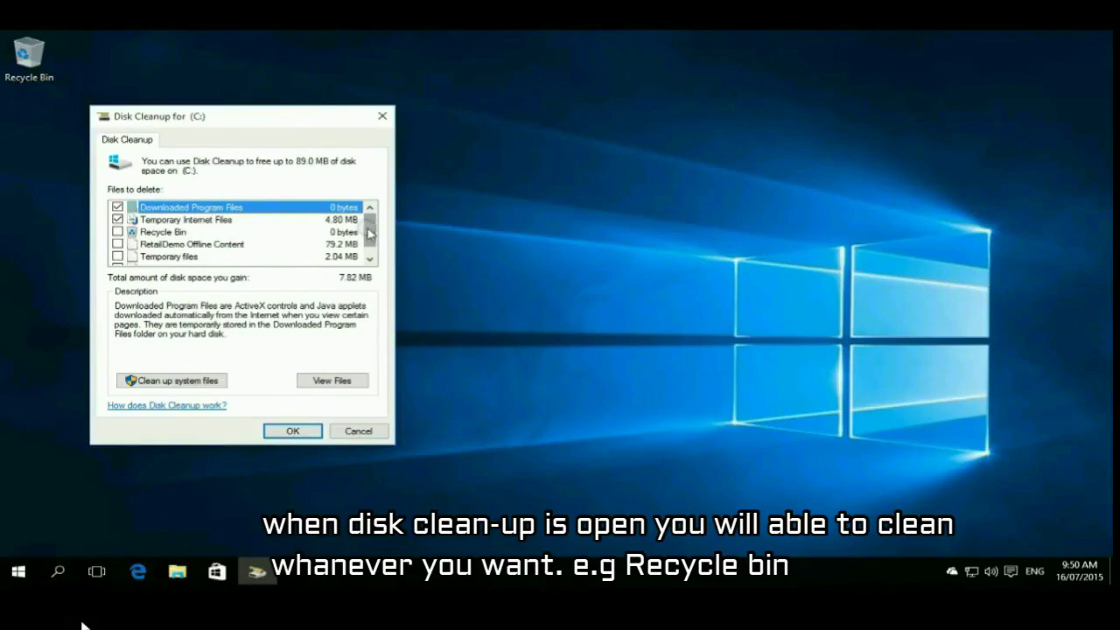
- Rescan C: with Clean up system files to reveal up to 16.1 GB freeable
scroll(368, 230, "down", 1)
scroll(371, 219, "up", 1)
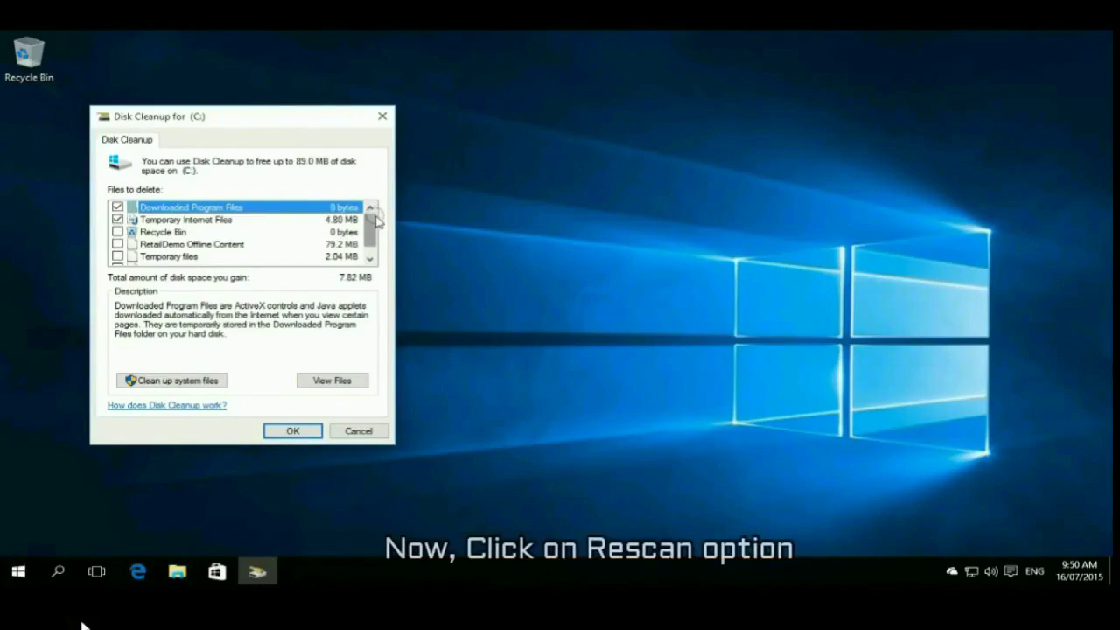
left_click(185, 385)
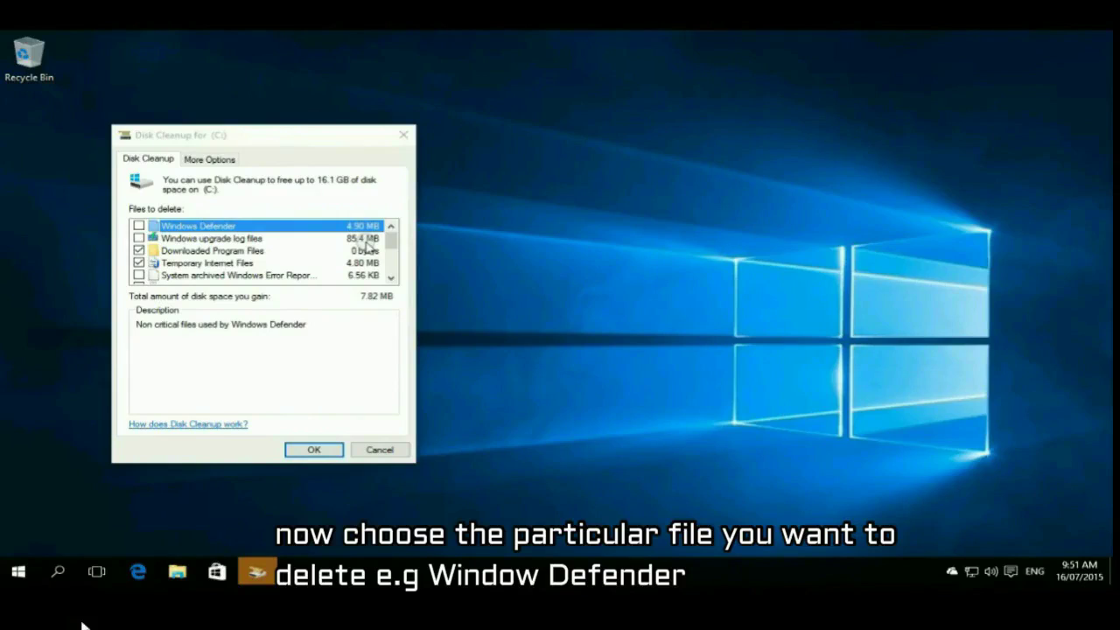
- Tick Previous Windows installation(s) and Temporary Windows installation files, bringing the total to 15.9 GB
left_click_drag(392, 237, 397, 254)
left_click(210, 275)
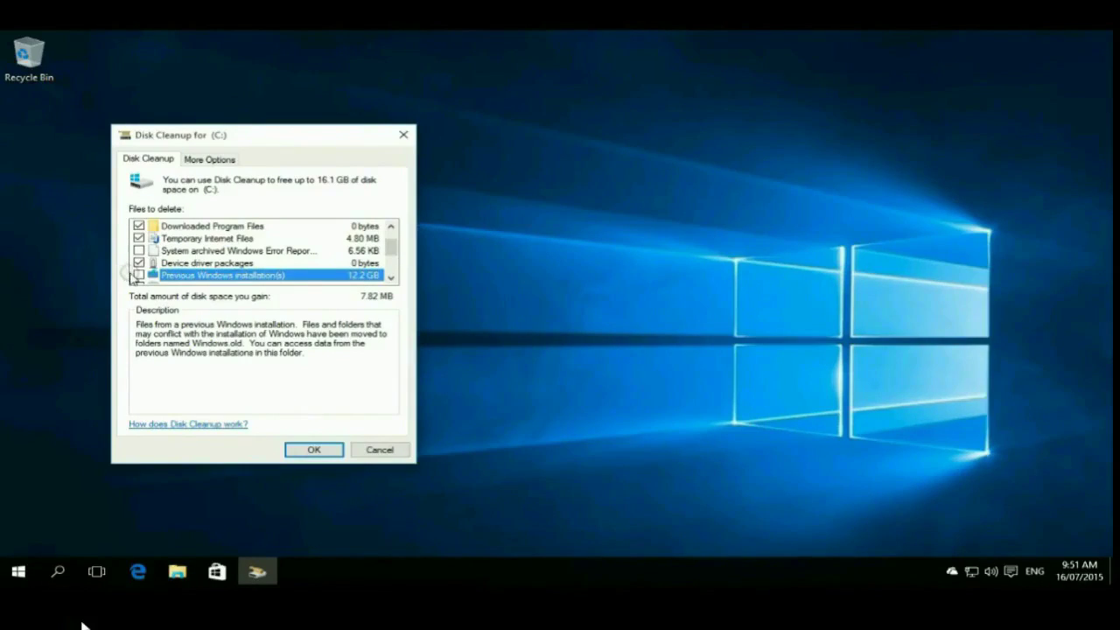
left_click(139, 276)
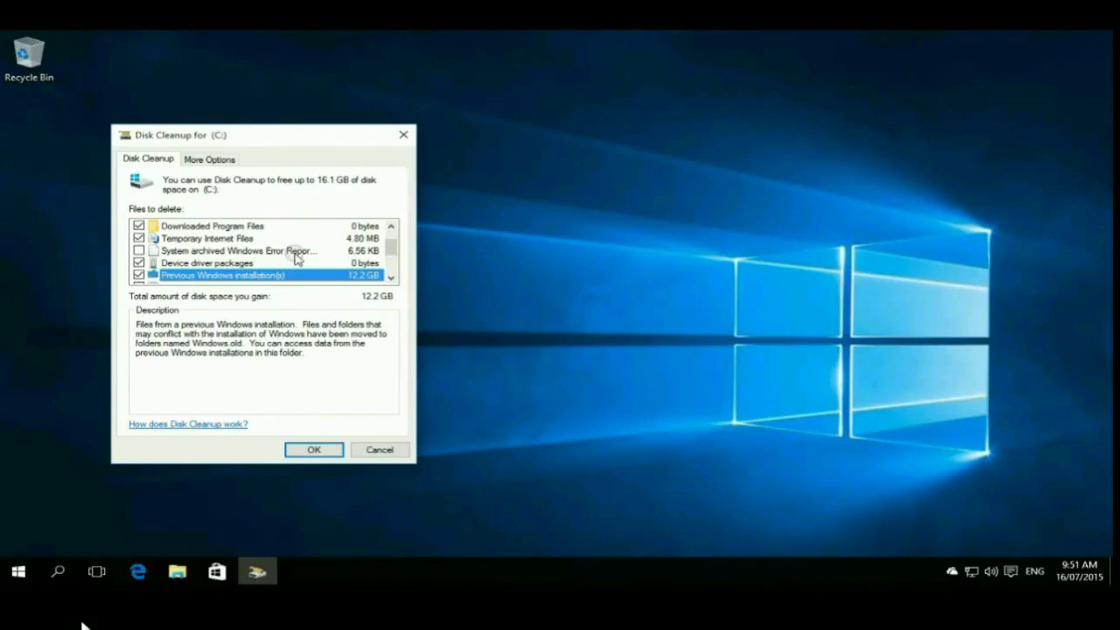
scroll(296, 256, "down", 1)
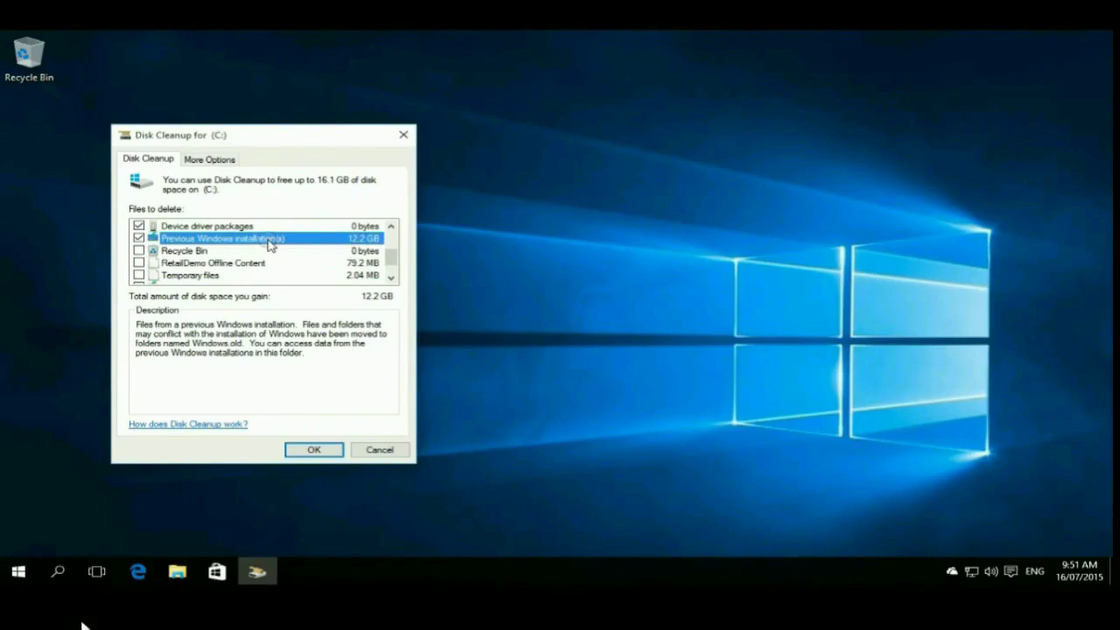
scroll(268, 263, "down", 1)
left_click(271, 263)
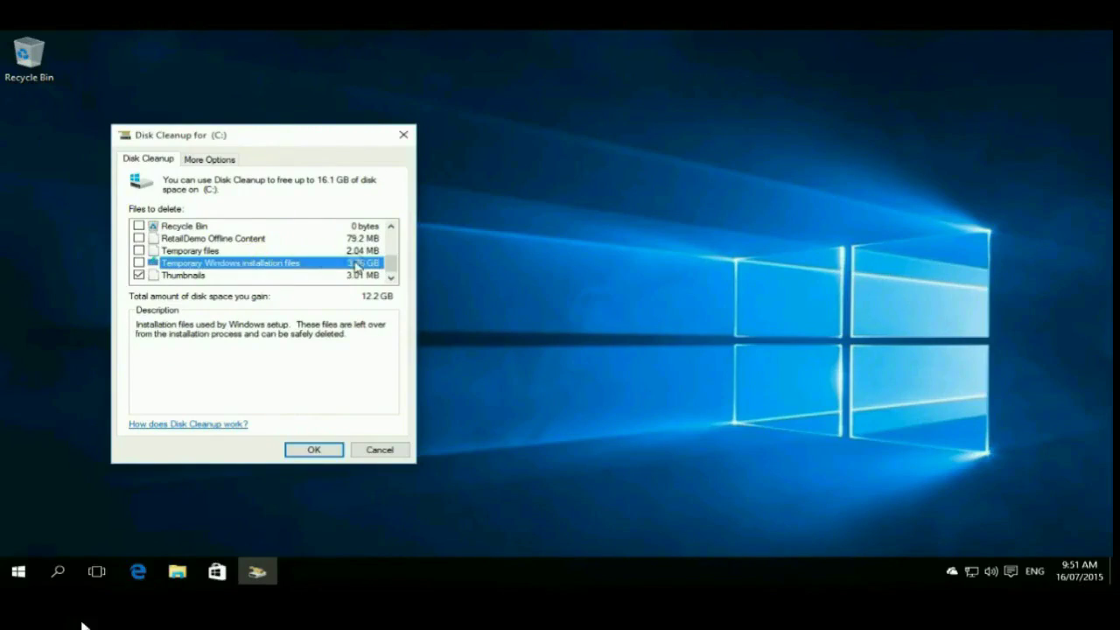
left_click(138, 263)
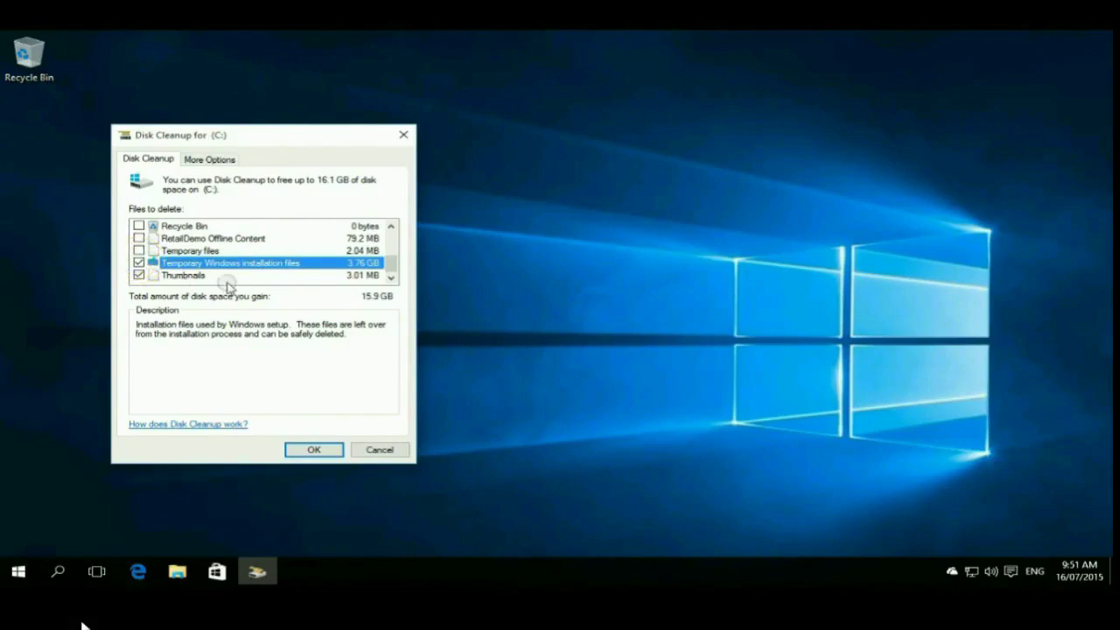
- Confirm permanent deletion of the selected files so Disk Cleanup starts cleaning drive C:
left_click(319, 451)
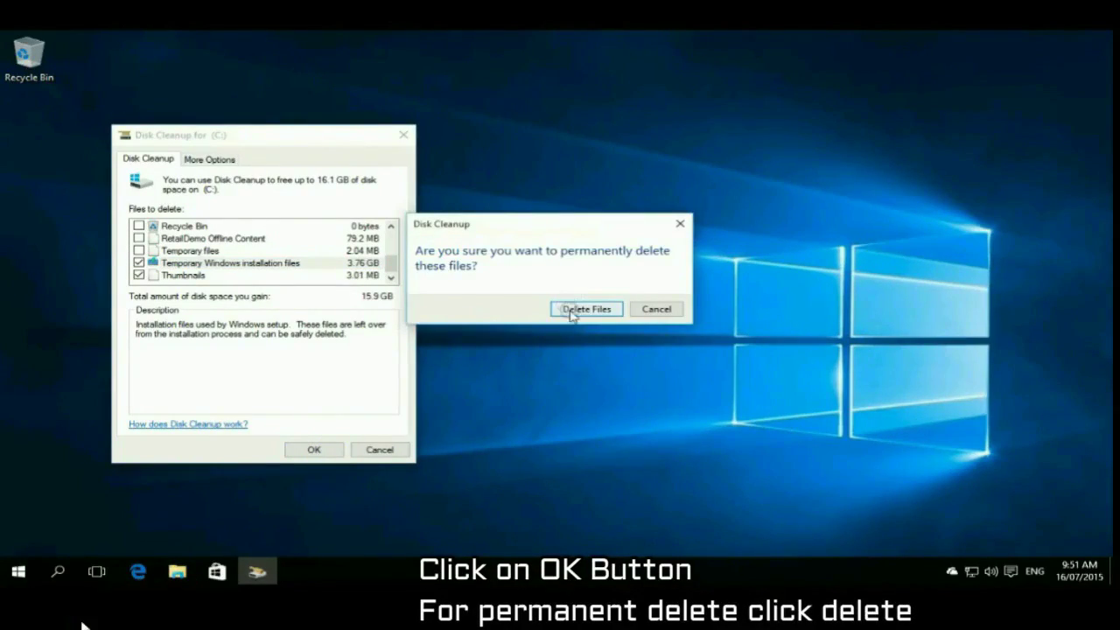
left_click(572, 310)
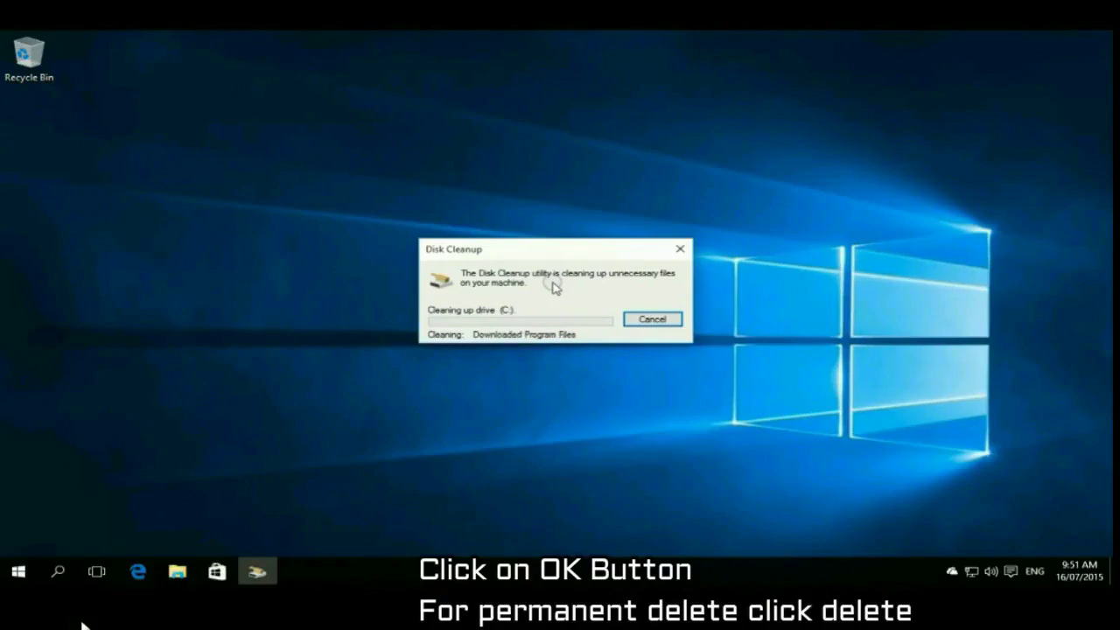